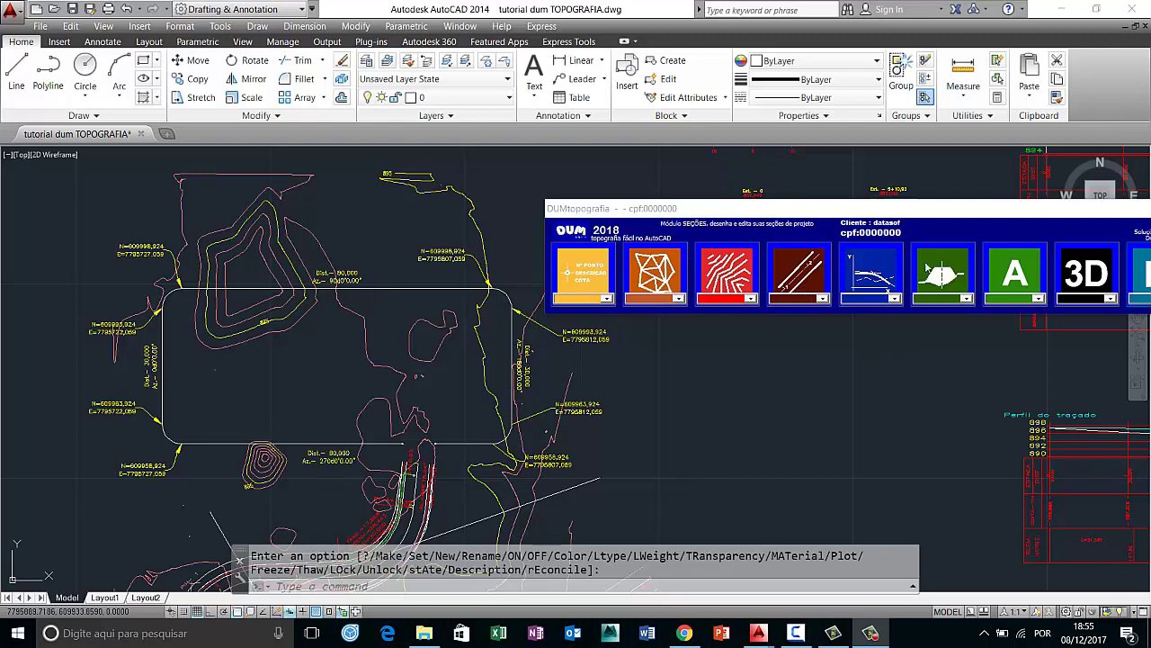
- Open the DUMtopografia 'Módulo aplicativos' dialog from its toolbar button
{"action": "left_click", "coordinate": [996, 272]}
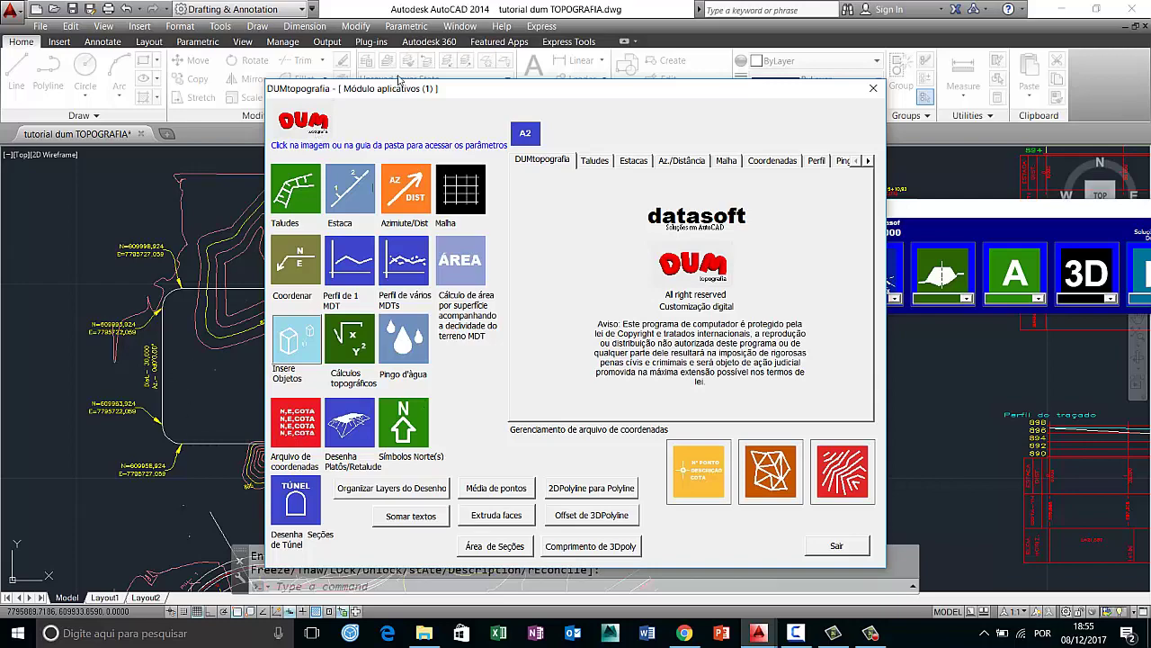
- Move the module dialog aside and launch the 'Arquivo de coordenadas' coordinate-table tool
{"action": "left_click_drag", "start_coordinate": [393, 89], "coordinate": [696, 75]}
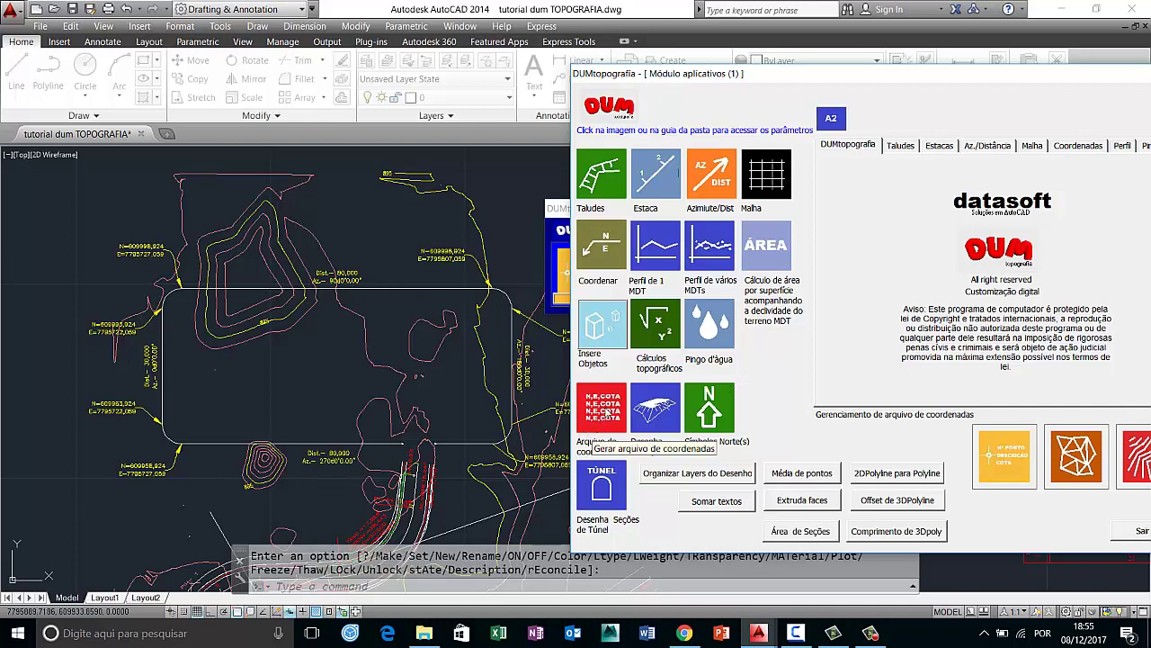
{"action": "left_click", "coordinate": [607, 413]}
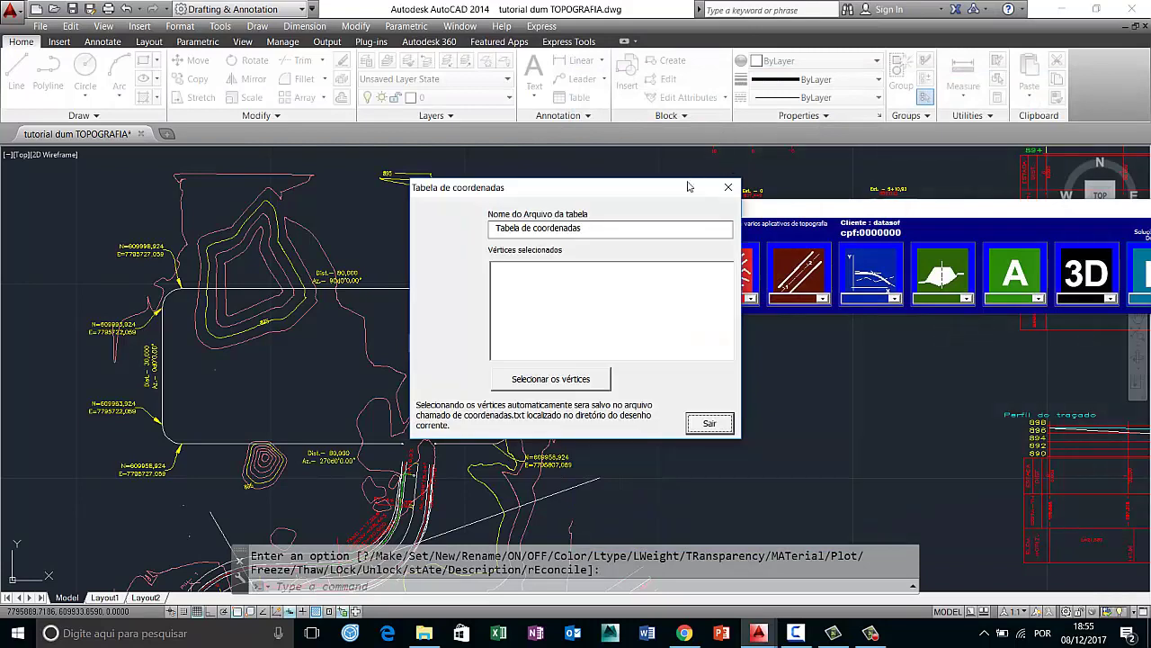
- Rename the table file from 'Tabela de coordenadas' to 'Tabela de COORDENADAS DO PLATO'
{"action": "left_click_drag", "start_coordinate": [599, 193], "coordinate": [739, 193]}
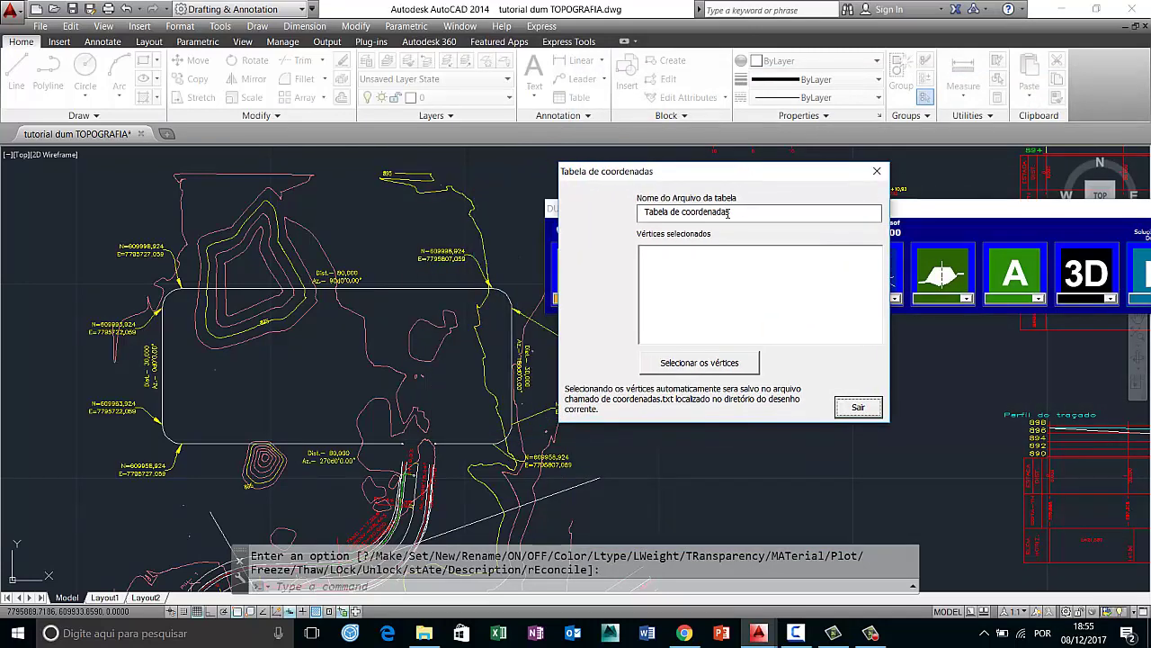
{"action": "left_click_drag", "start_coordinate": [741, 211], "coordinate": [642, 212]}
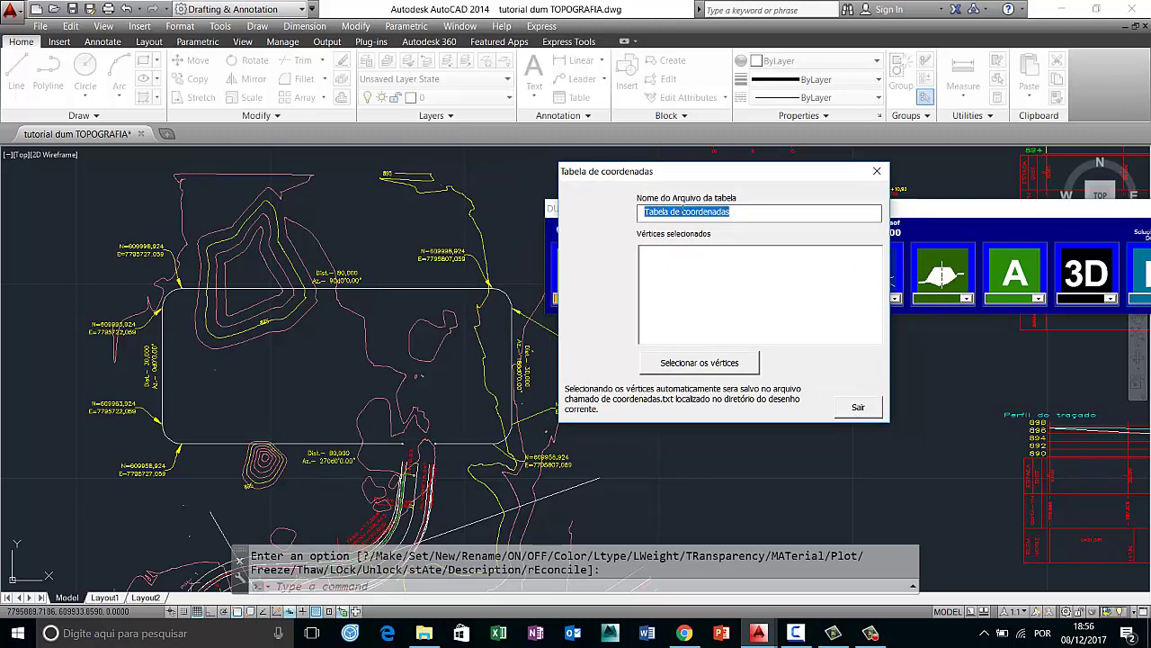
{"action": "left_click", "coordinate": [682, 220]}
{"action": "type", "text": "C"}
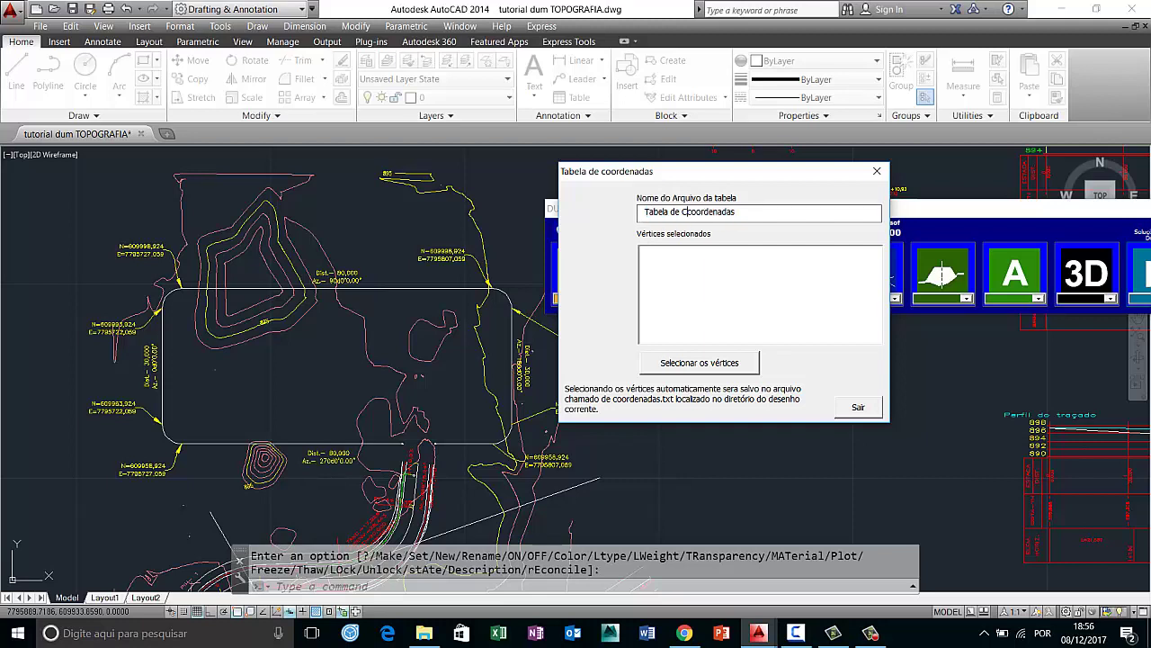
{"action": "type", "text": "OORD"}
{"action": "type", "text": "ENADAS D"}
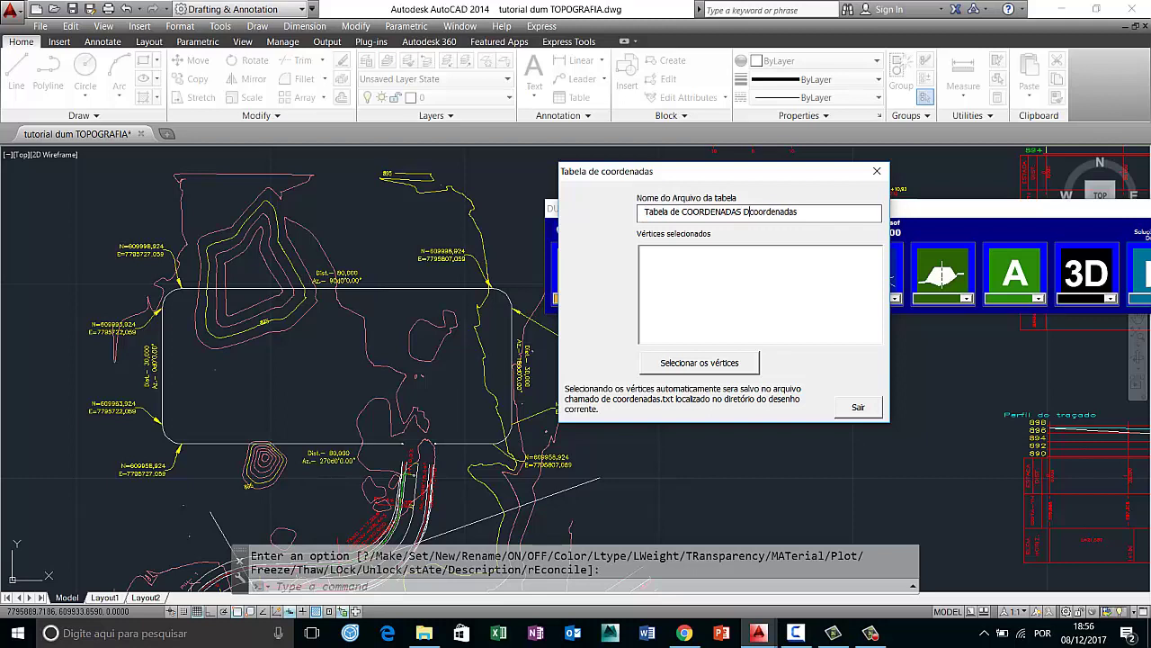
{"action": "type", "text": "O PLA"}
{"action": "type", "text": "AT"}
{"action": "type", "text": "O"}
{"action": "key", "text": "BackSpace"}
{"action": "left_click_drag", "start_coordinate": [783, 212], "coordinate": [857, 212]}
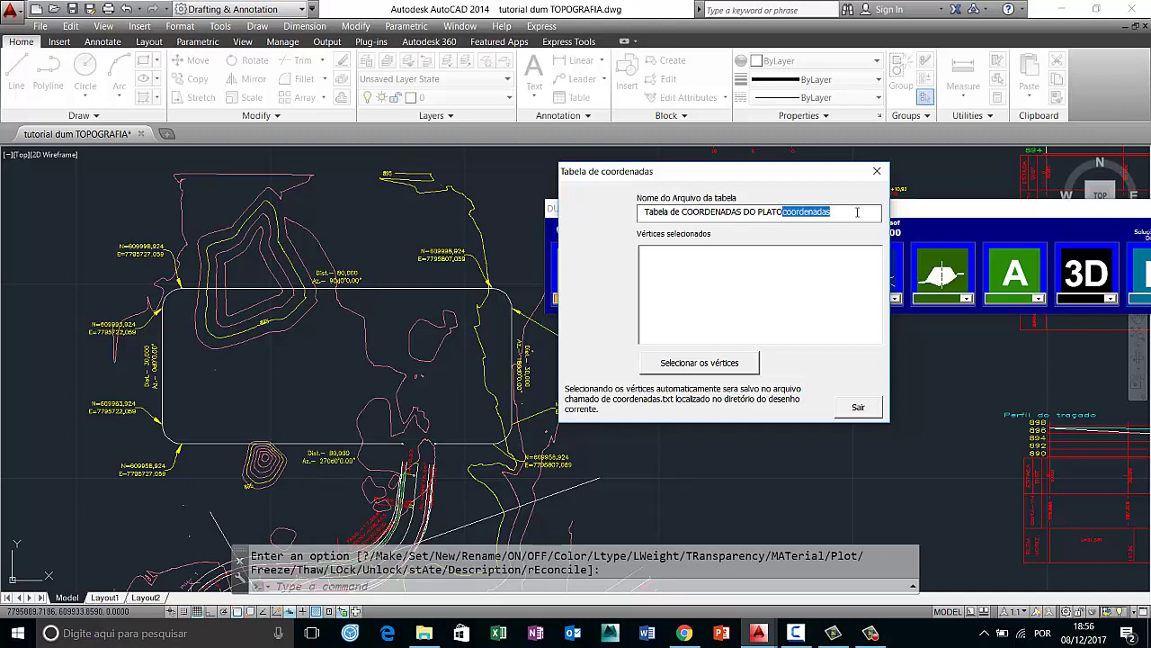
{"action": "key", "text": "BackSpace"}
- Start vertex selection, zoom to the plateau, and enable Endpoint snap alongside Node
{"action": "left_click", "coordinate": [680, 364]}
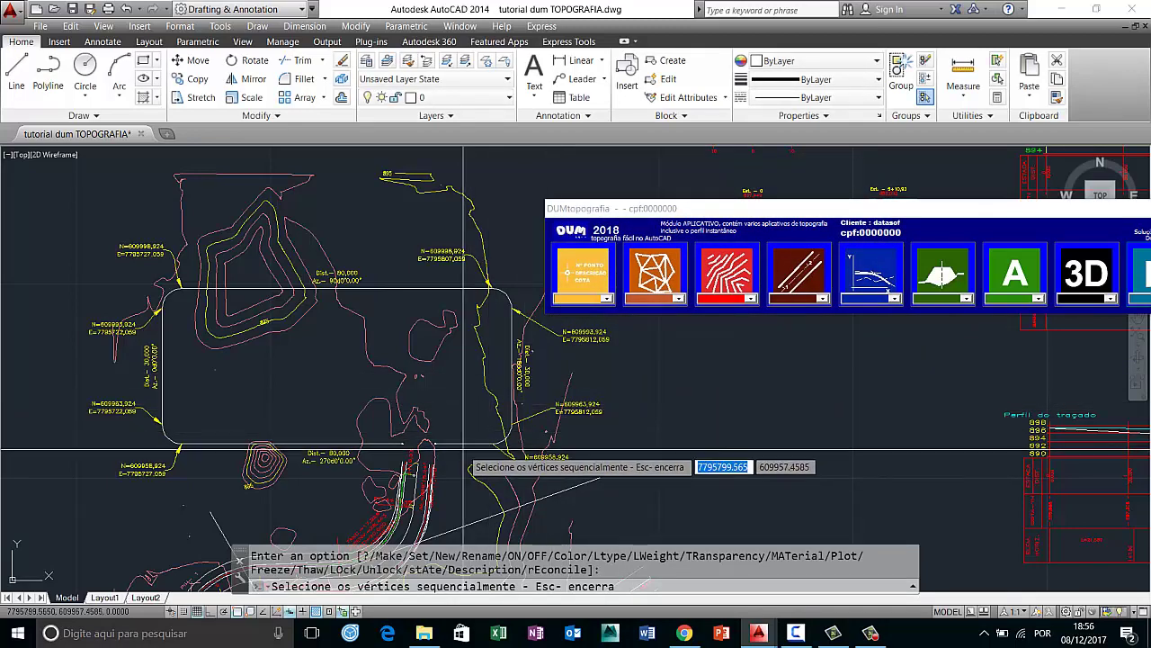
{"action": "scroll", "coordinate": [464, 448], "scroll_direction": "up", "scroll_amount": 4}
{"action": "middle_click_drag", "start_coordinate": [391, 431], "coordinate": [391, 364]}
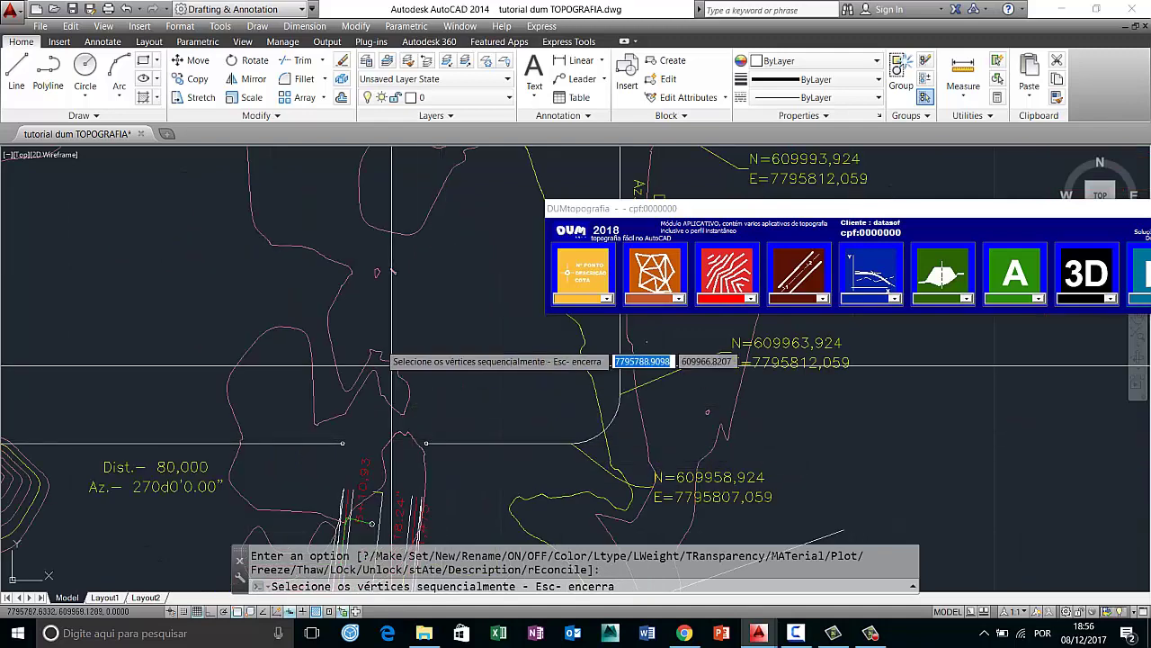
{"action": "right_click", "coordinate": [371, 290], "text": "shift"}
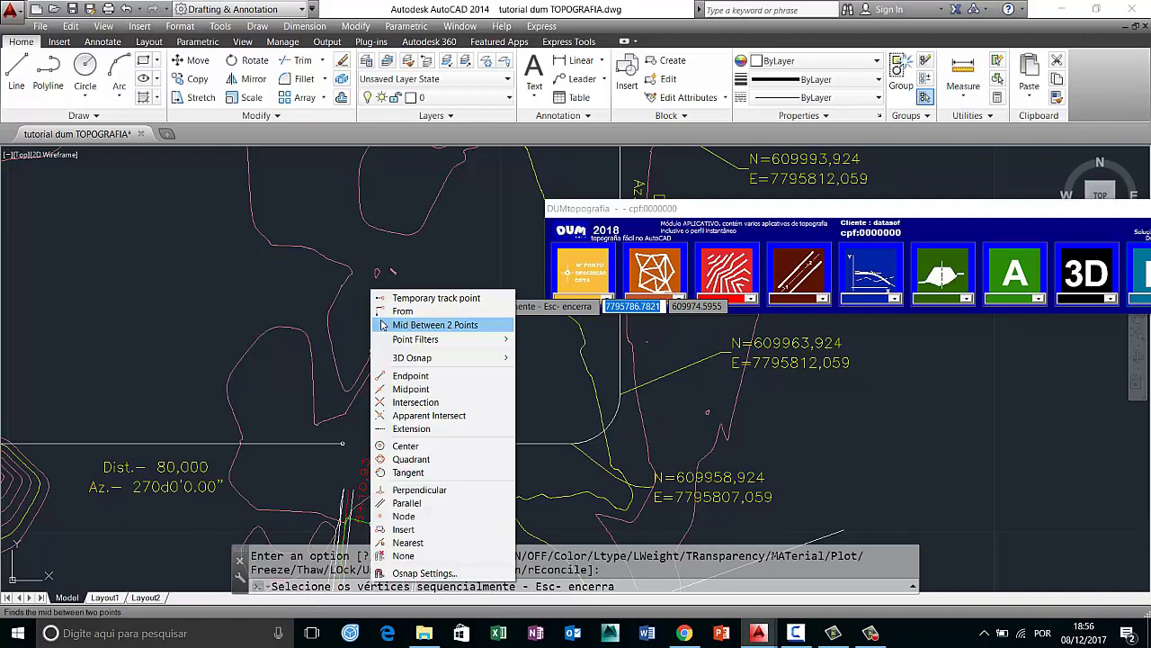
{"action": "left_click", "coordinate": [387, 573]}
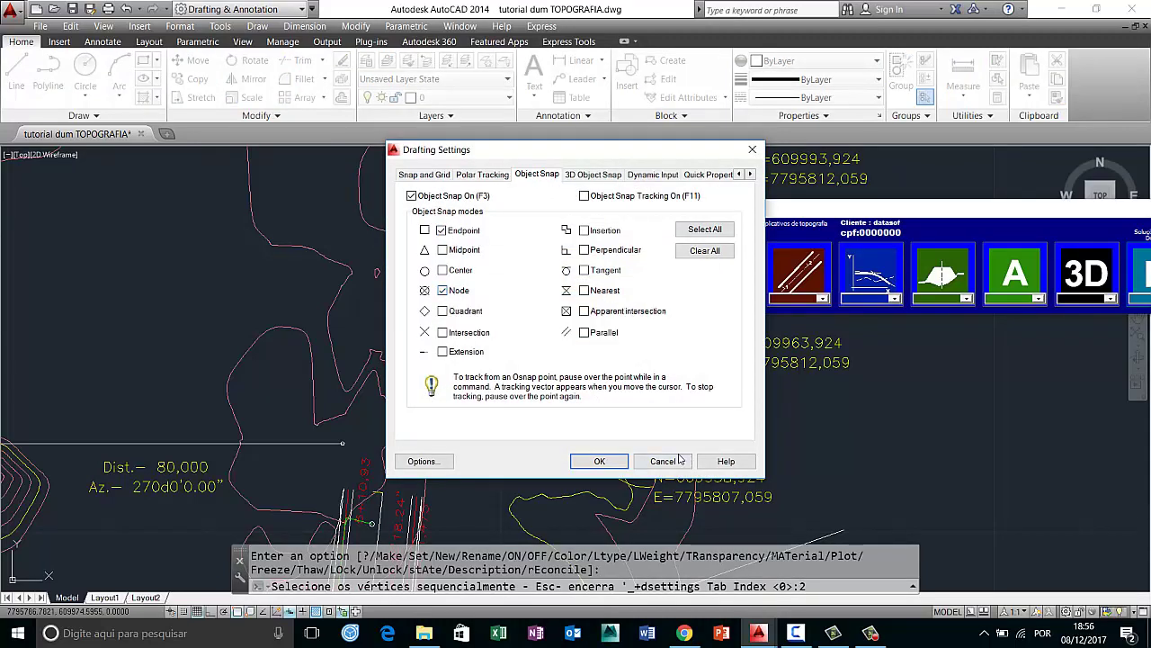
{"action": "left_click", "coordinate": [601, 460]}
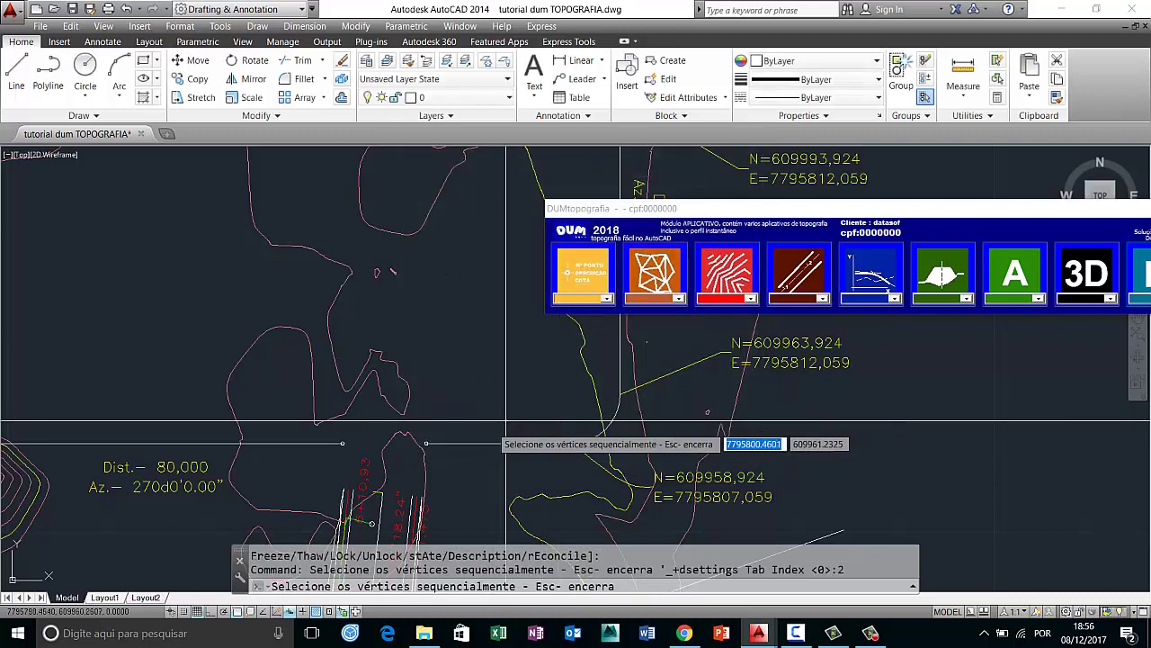
- Pick the first plateau vertices, including both endpoints of the corner arc
{"action": "left_click", "coordinate": [436, 443]}
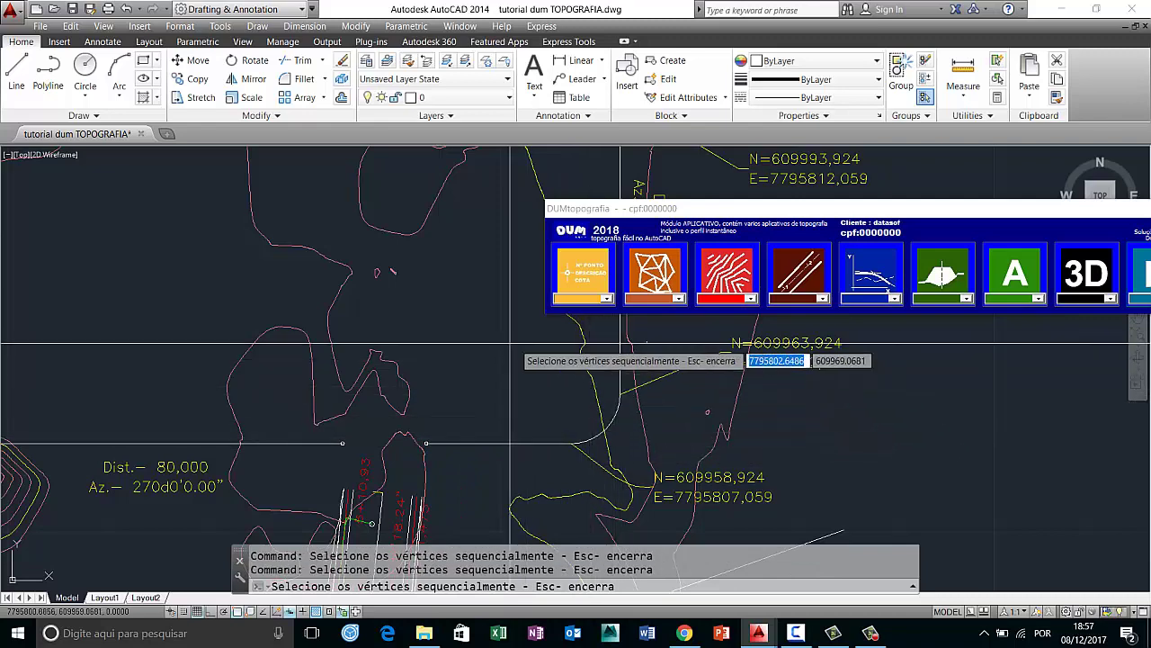
{"action": "middle_click_drag", "start_coordinate": [510, 343], "coordinate": [504, 378]}
{"action": "scroll", "coordinate": [504, 378], "scroll_direction": "down", "scroll_amount": 5}
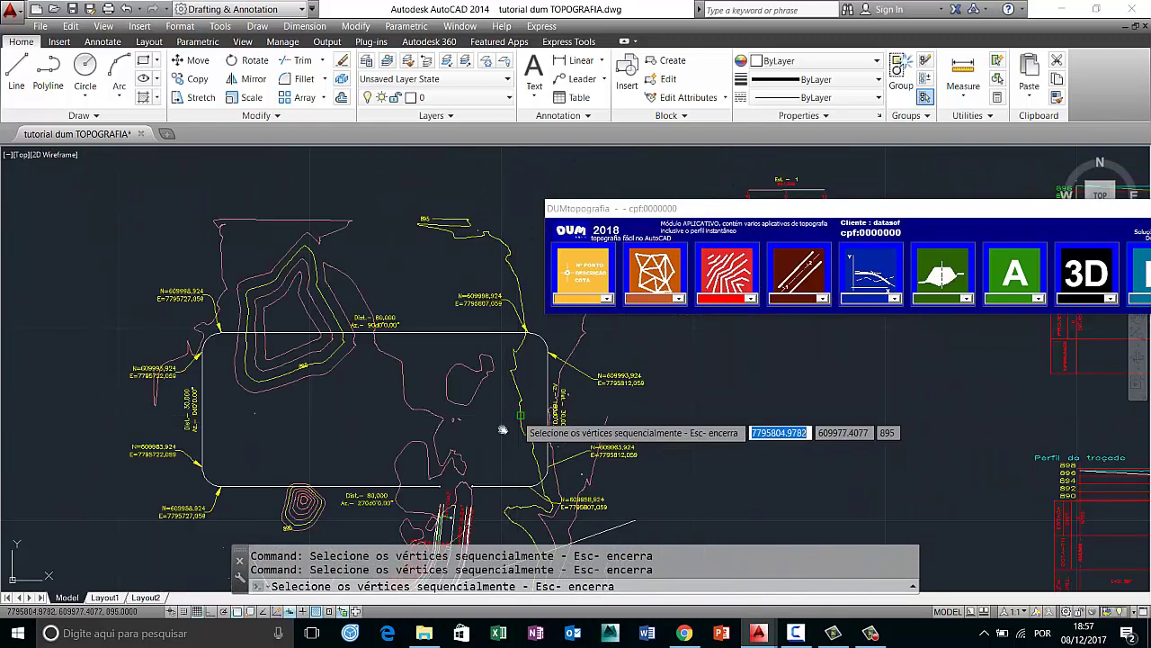
{"action": "scroll", "coordinate": [524, 391], "scroll_direction": "up", "scroll_amount": 5}
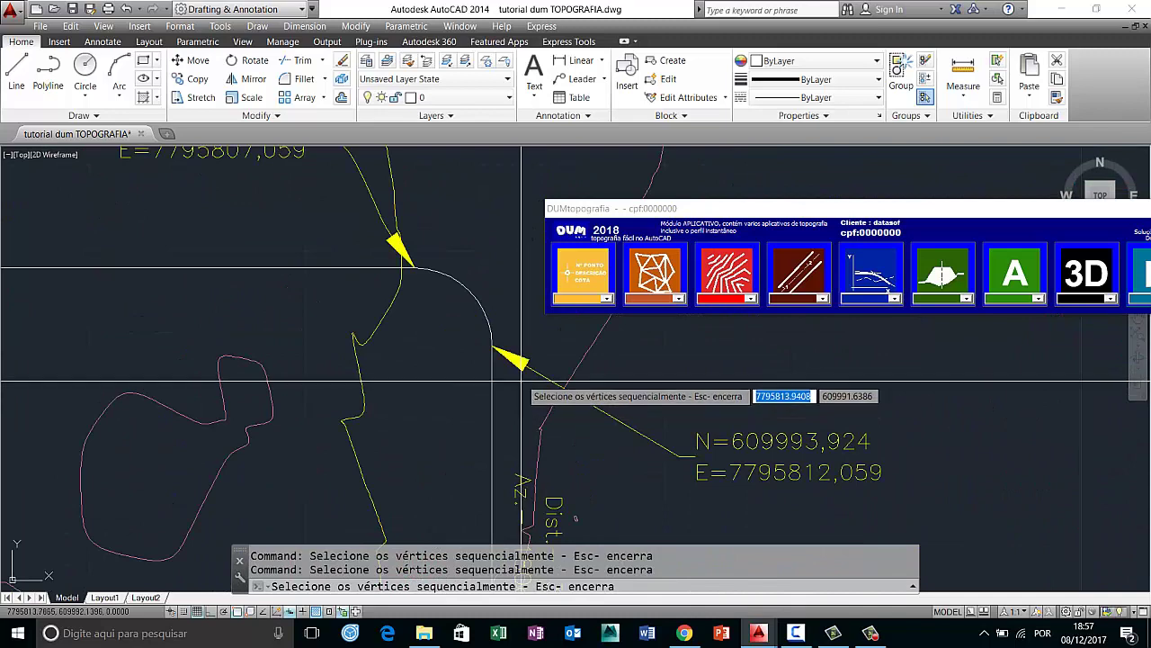
{"action": "left_click", "coordinate": [492, 345]}
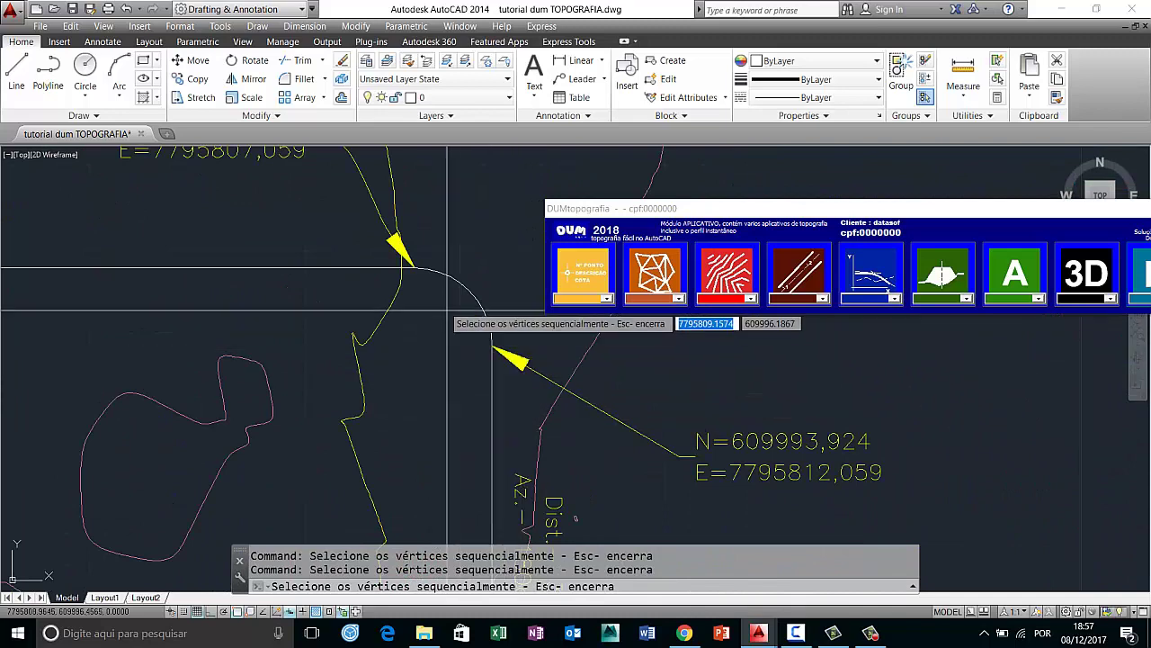
{"action": "left_click", "coordinate": [414, 269]}
{"action": "scroll", "coordinate": [418, 288], "scroll_direction": "down", "scroll_amount": 5}
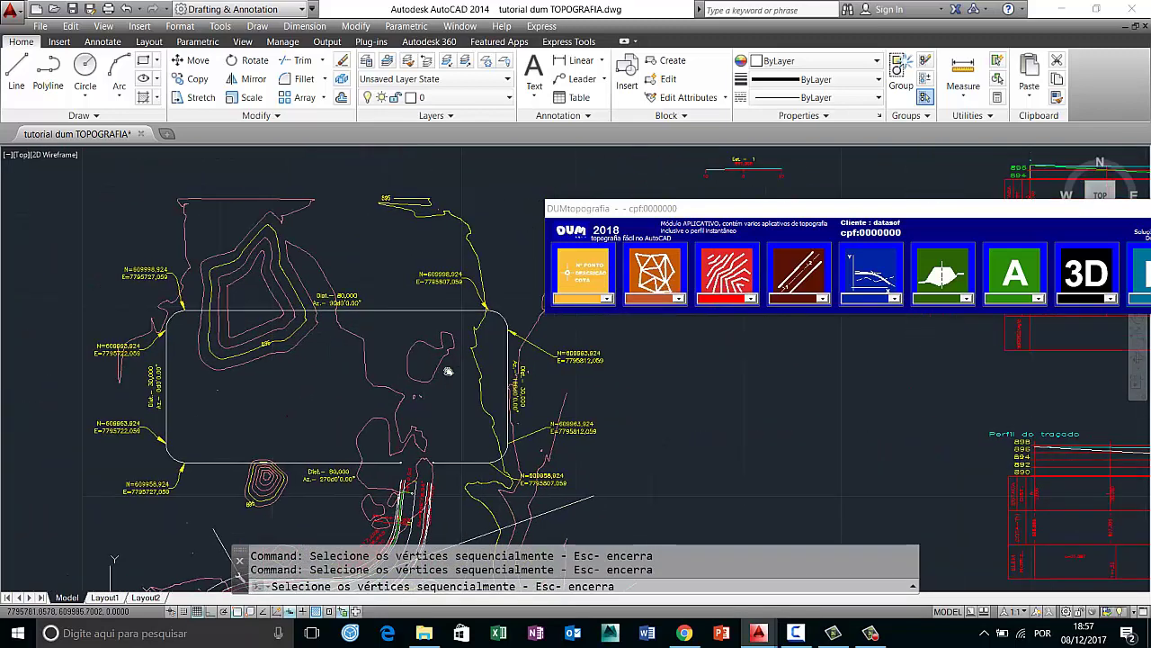
{"action": "scroll", "coordinate": [288, 314], "scroll_direction": "up", "scroll_amount": 5}
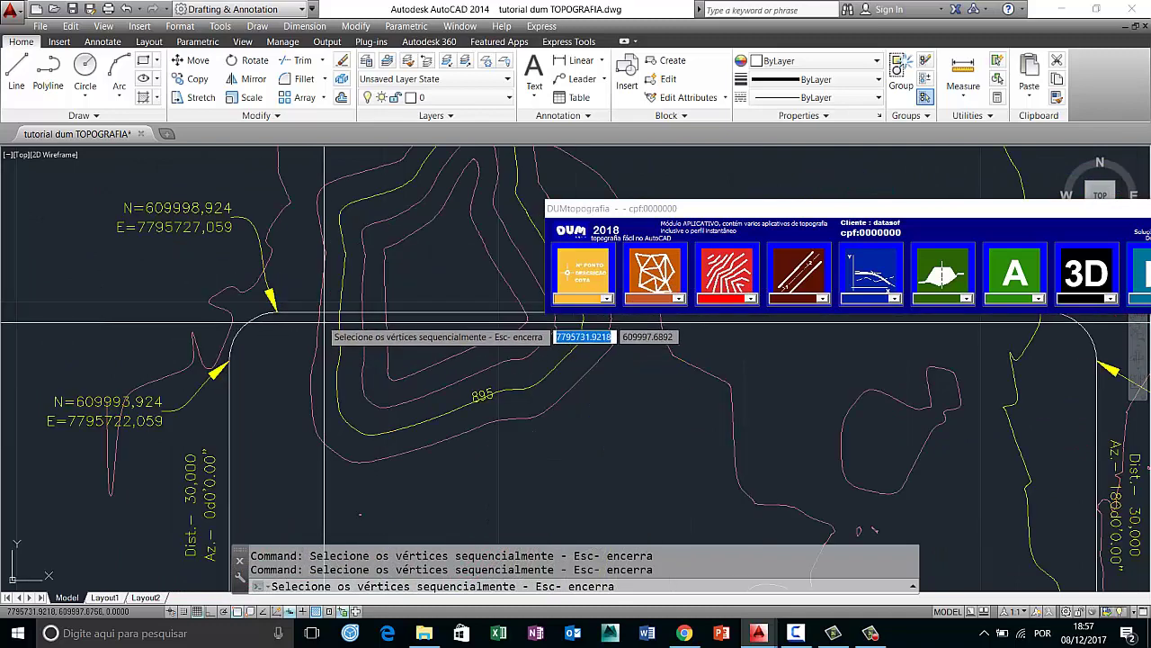
{"action": "left_click", "coordinate": [279, 315]}
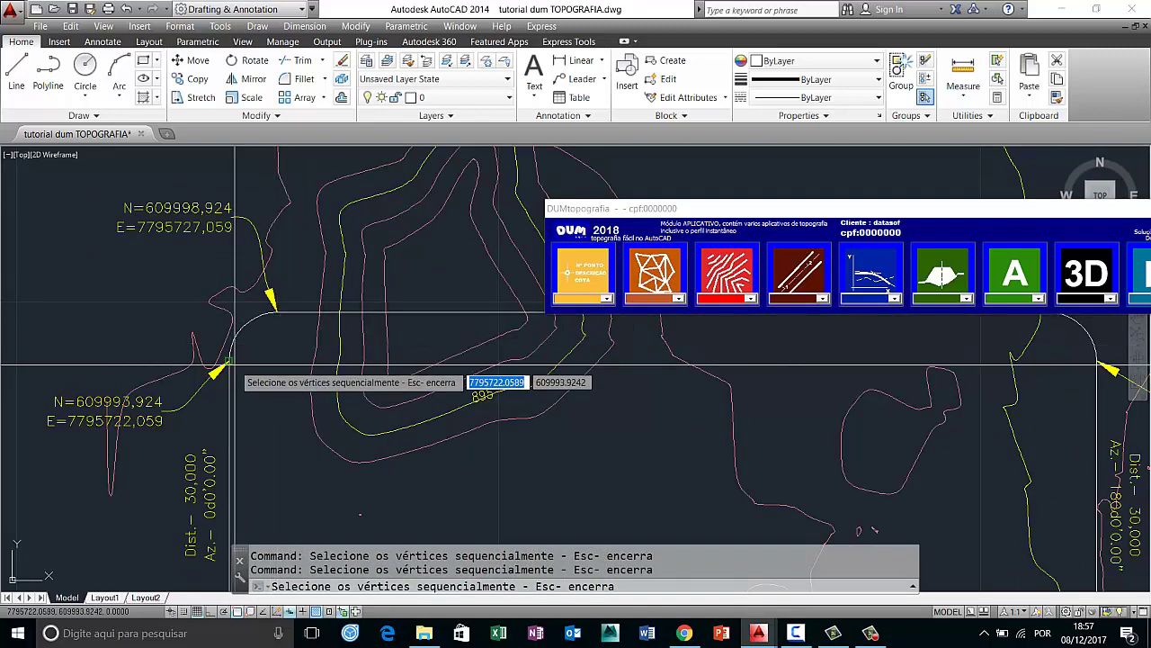
- Pick the lower-left corner and bottom-edge end vertices, then finish the selection
{"action": "scroll", "coordinate": [238, 365], "scroll_direction": "down", "scroll_amount": 3}
{"action": "scroll", "coordinate": [257, 371], "scroll_direction": "down", "scroll_amount": 2}
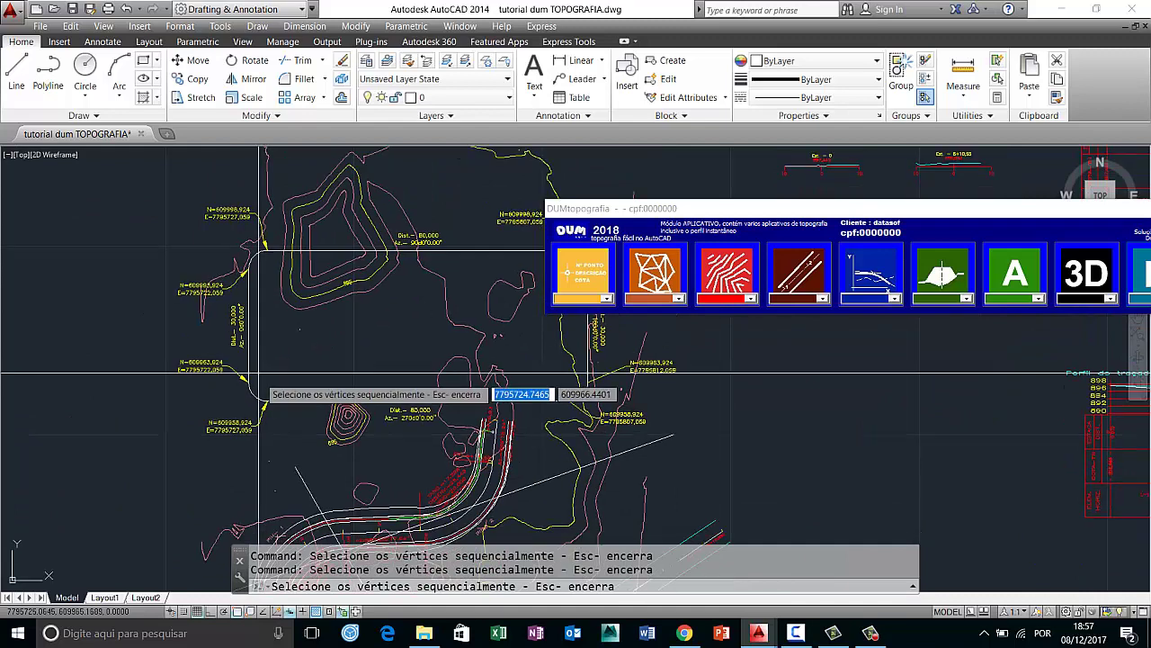
{"action": "scroll", "coordinate": [260, 372], "scroll_direction": "up", "scroll_amount": 4}
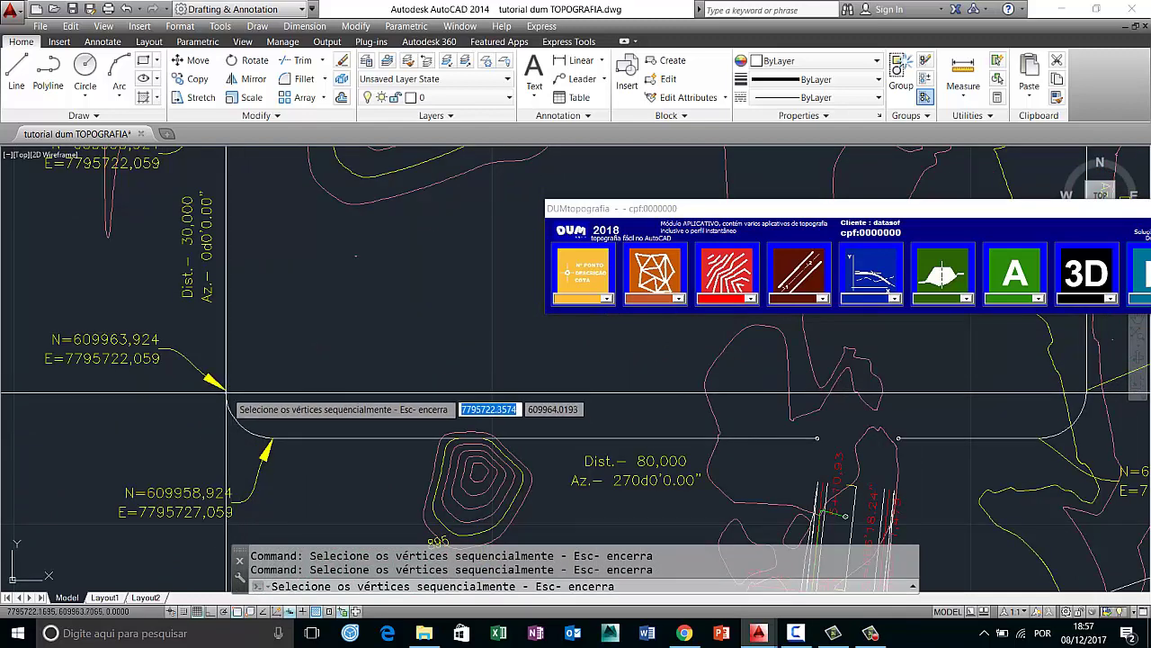
{"action": "left_click", "coordinate": [268, 438]}
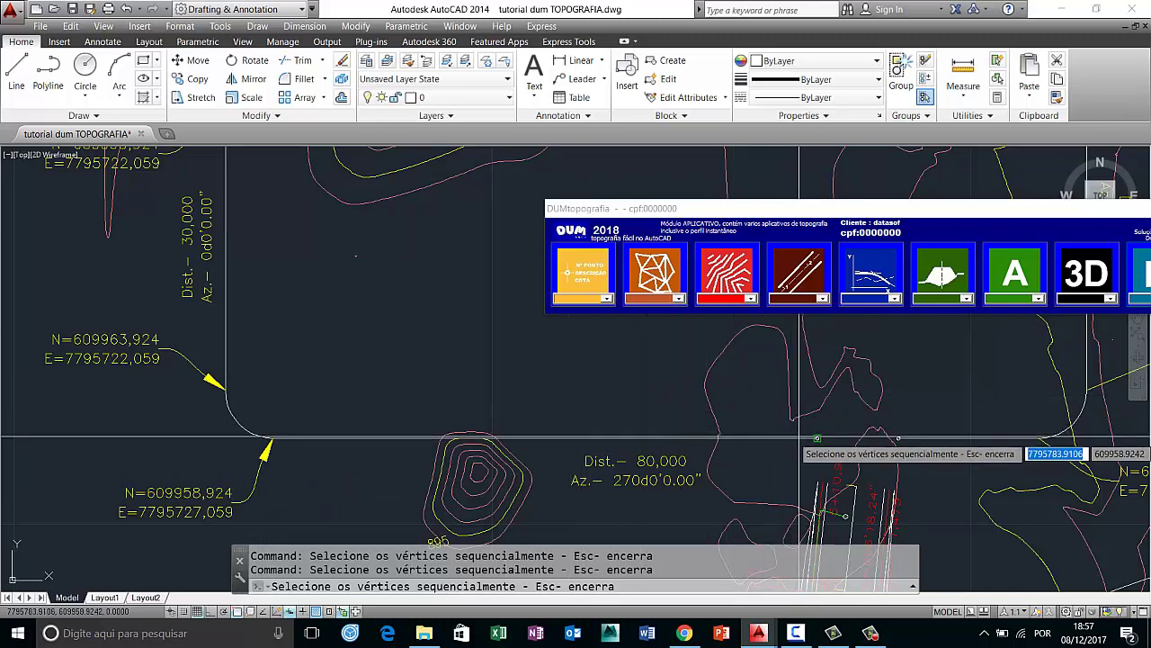
{"action": "left_click", "coordinate": [801, 438]}
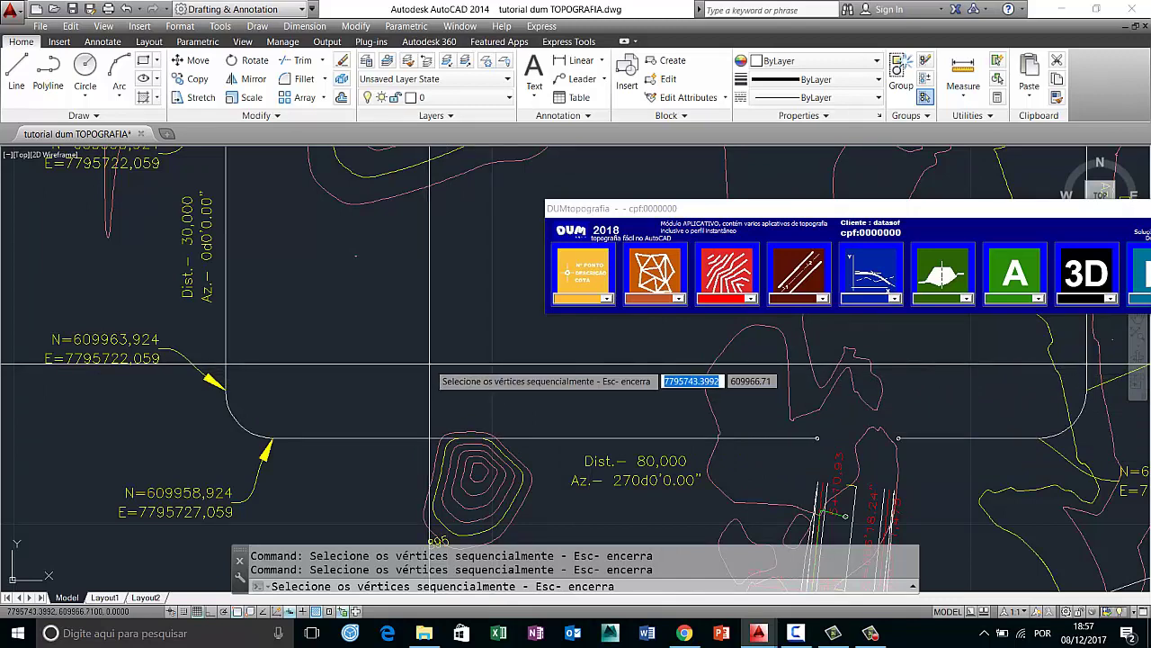
{"action": "key", "text": "Escape"}
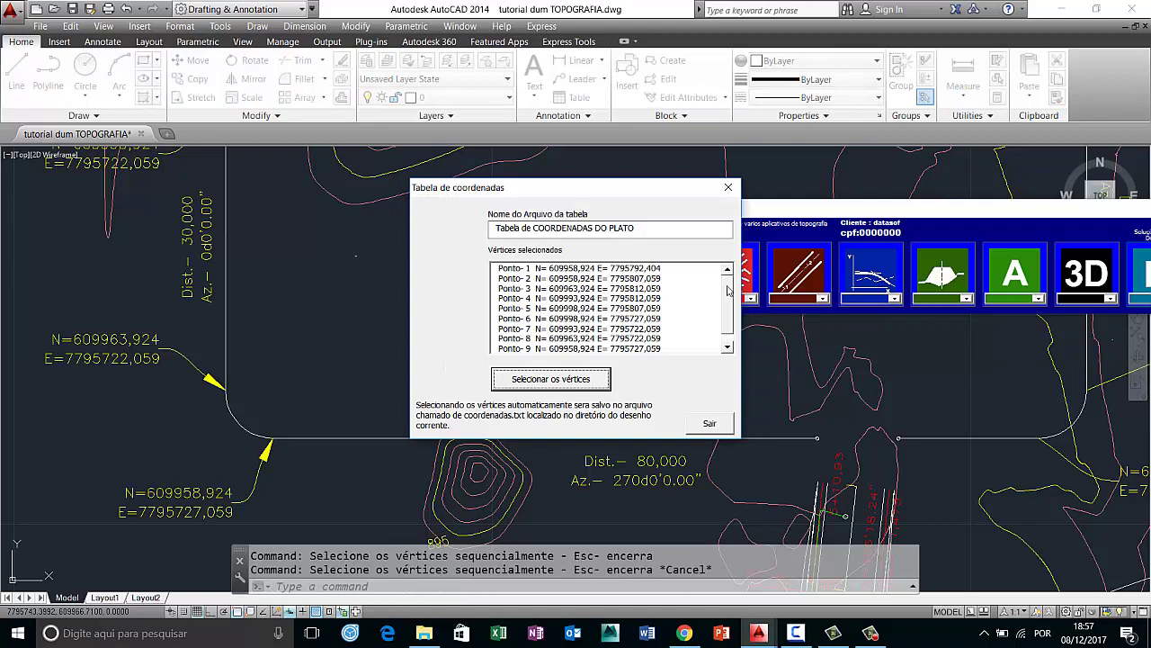
- Focus the selected-vertex list, then bring up File Explorer on the tutoriais aplicativo folder
{"action": "left_click", "coordinate": [729, 290]}
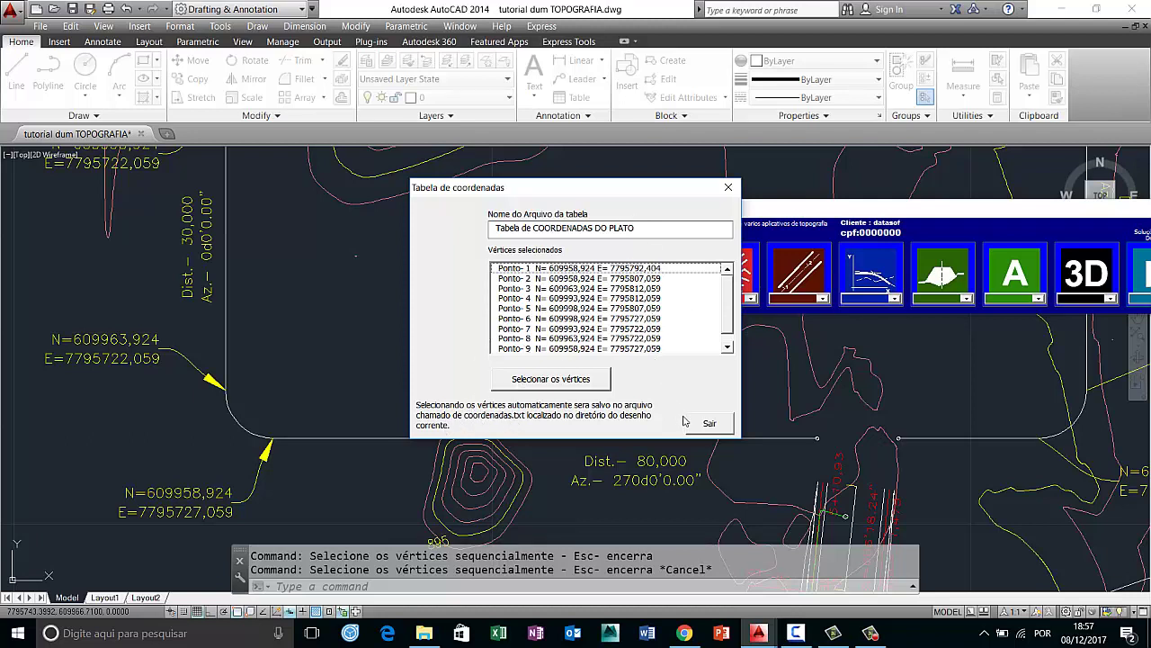
{"action": "left_click", "coordinate": [423, 633]}
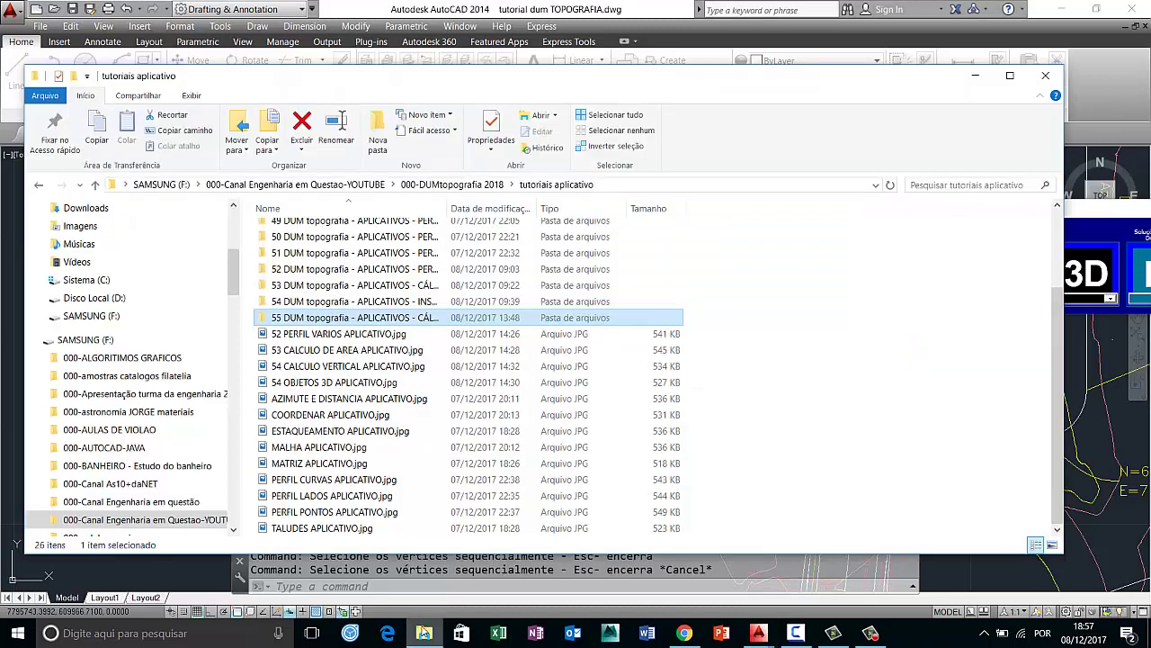
- Browse to F:\000-Canal Engenharia em Questao-YOUTUBE\000-DUMtopografia 2018, sort newest first, right-click the PLATO txt
{"action": "left_click", "coordinate": [103, 341]}
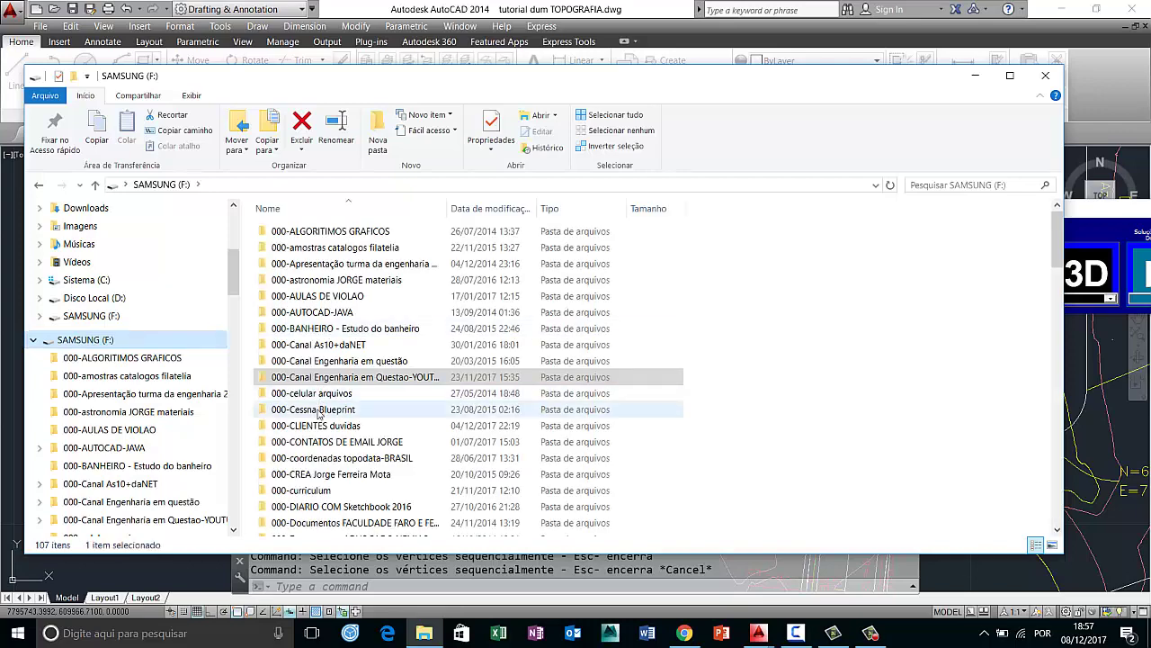
{"action": "left_click", "coordinate": [313, 381]}
{"action": "double_click", "coordinate": [313, 381]}
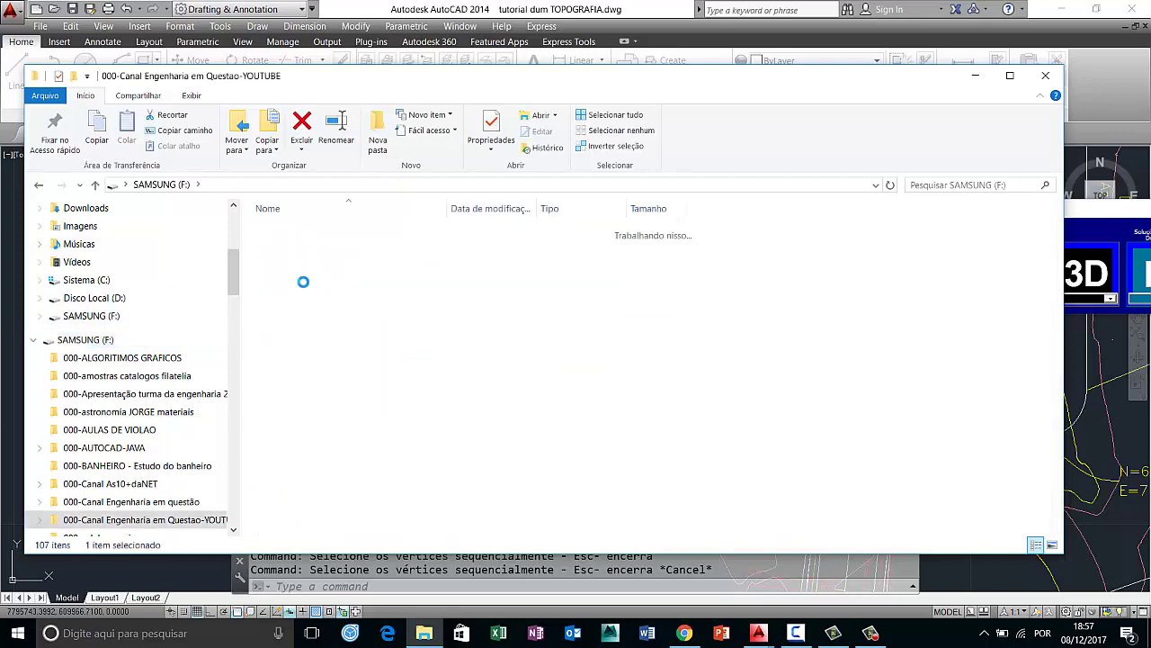
{"action": "left_click", "coordinate": [306, 248]}
{"action": "double_click", "coordinate": [306, 249]}
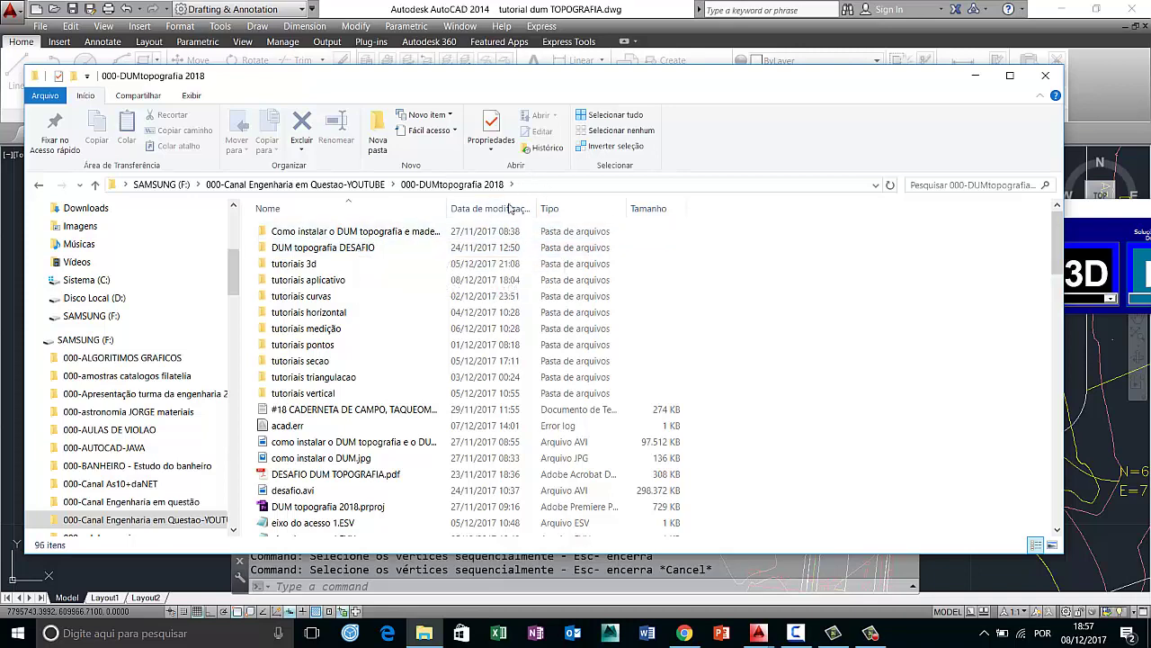
{"action": "left_click", "coordinate": [482, 210]}
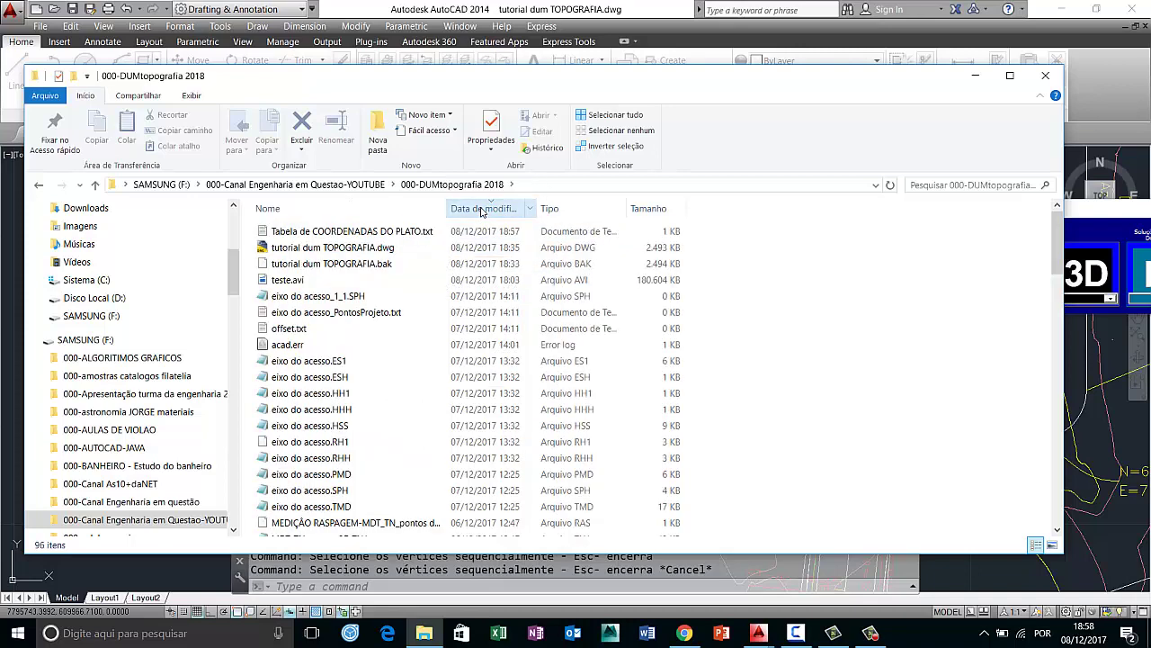
{"action": "left_click", "coordinate": [345, 233]}
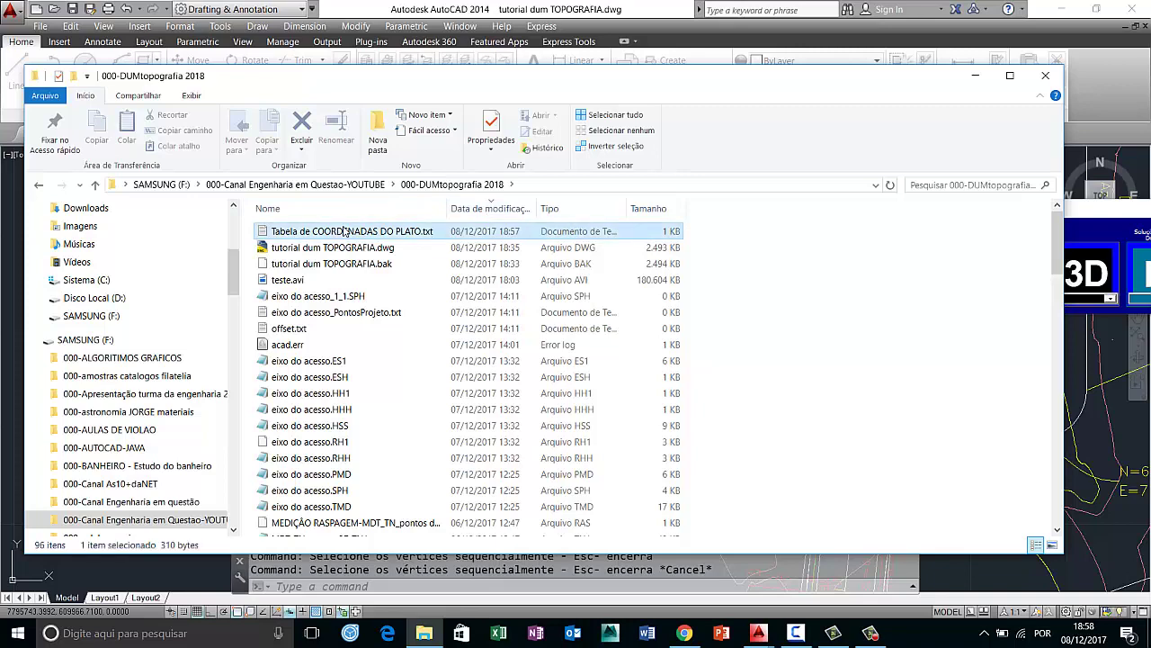
{"action": "right_click", "coordinate": [345, 233]}
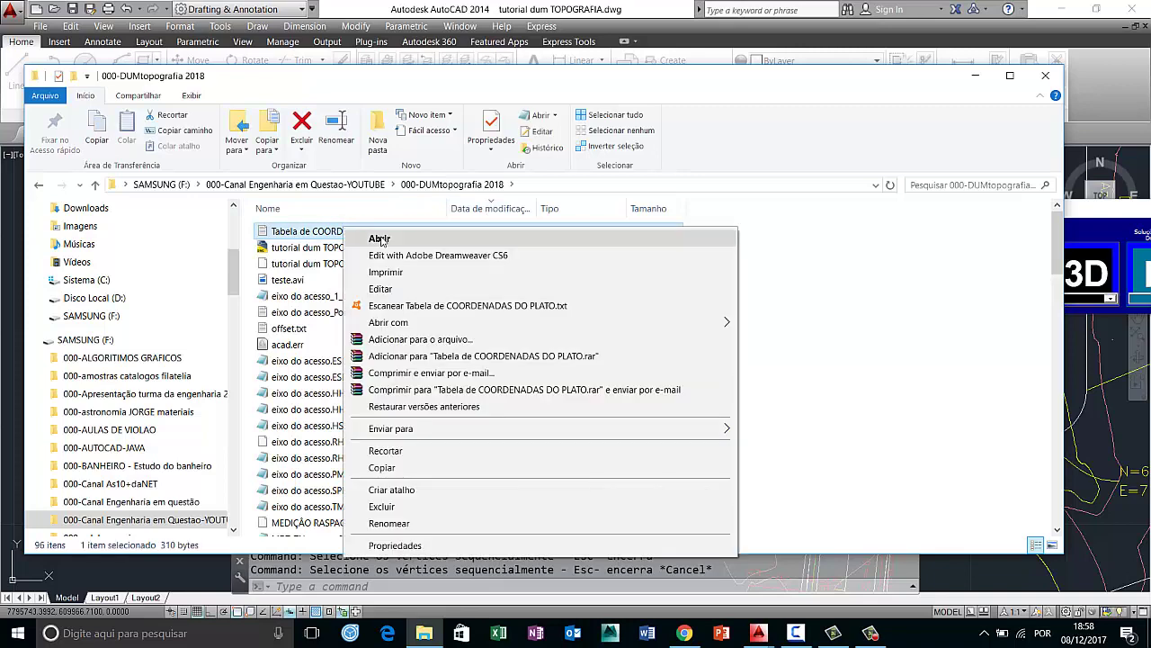
- Open Tabela de COORDENADAS DO PLATO.txt in Notepad, review its ten coordinate lines, then close it
{"action": "left_click", "coordinate": [382, 239]}
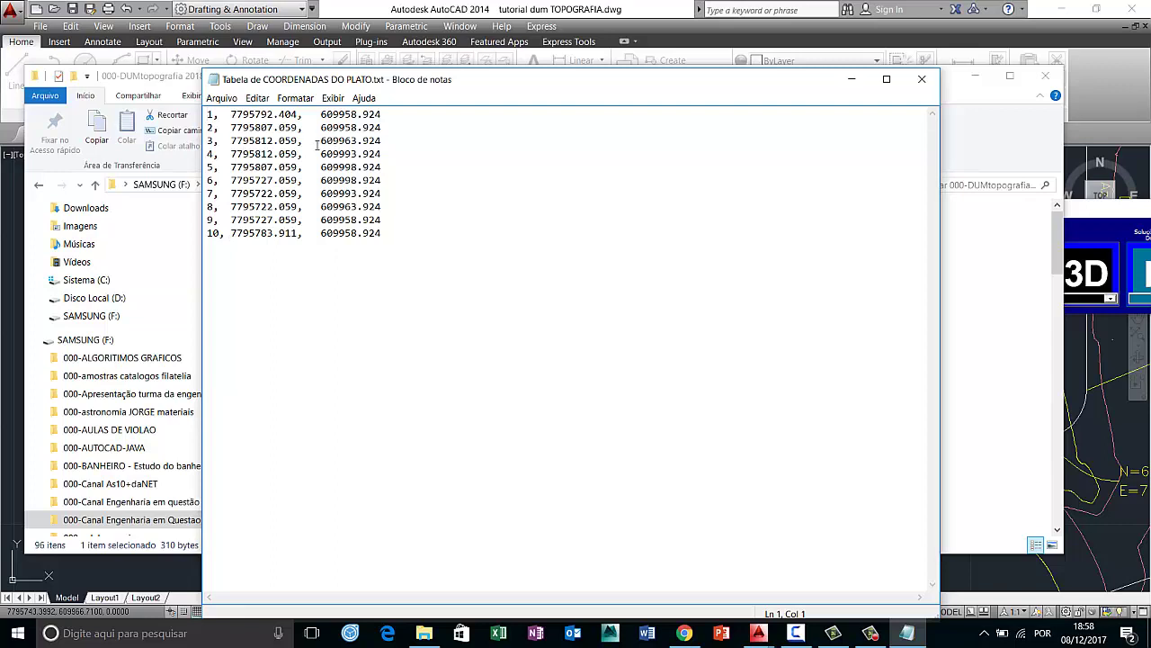
{"action": "left_click", "coordinate": [392, 116]}
{"action": "left_click", "coordinate": [923, 82]}
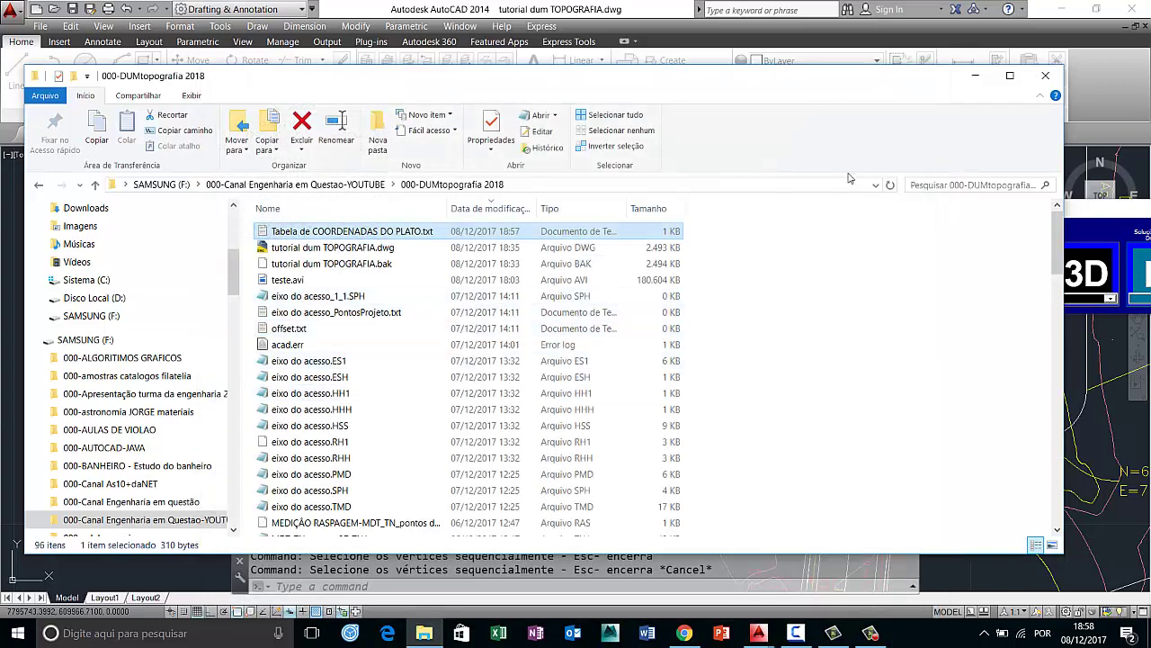
- Close File Explorer and the coordinate-table dialog, then reopen the DUMtopografia Módulo aplicativos
{"action": "left_click", "coordinate": [1046, 75]}
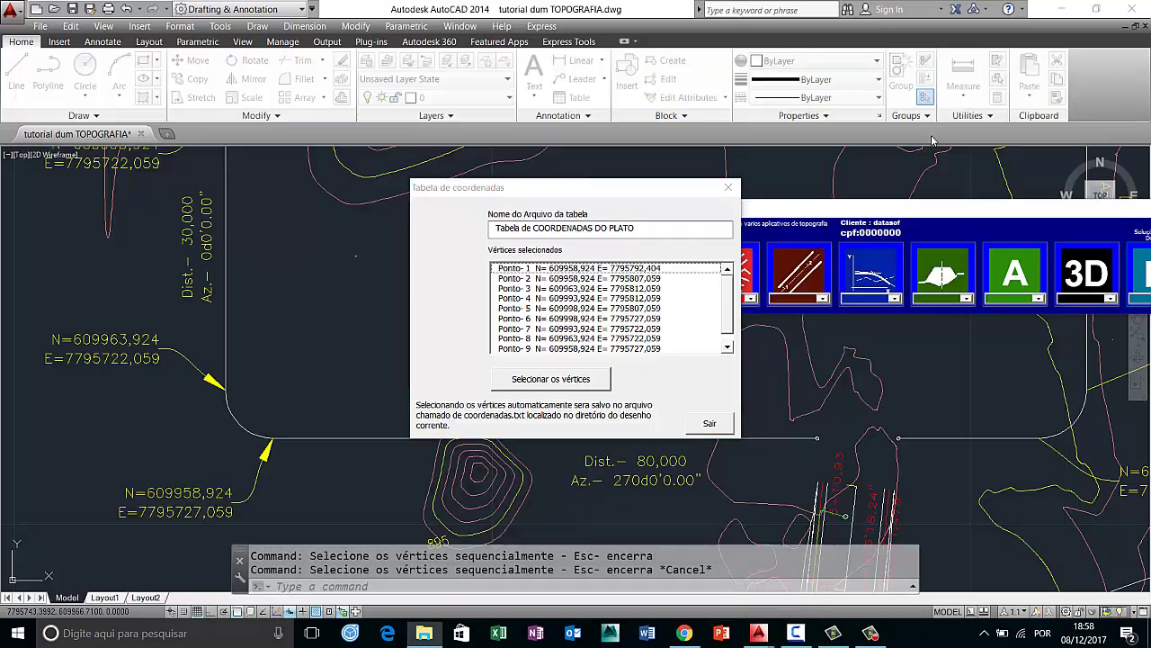
{"action": "left_click", "coordinate": [720, 429]}
{"action": "key", "text": "Return"}
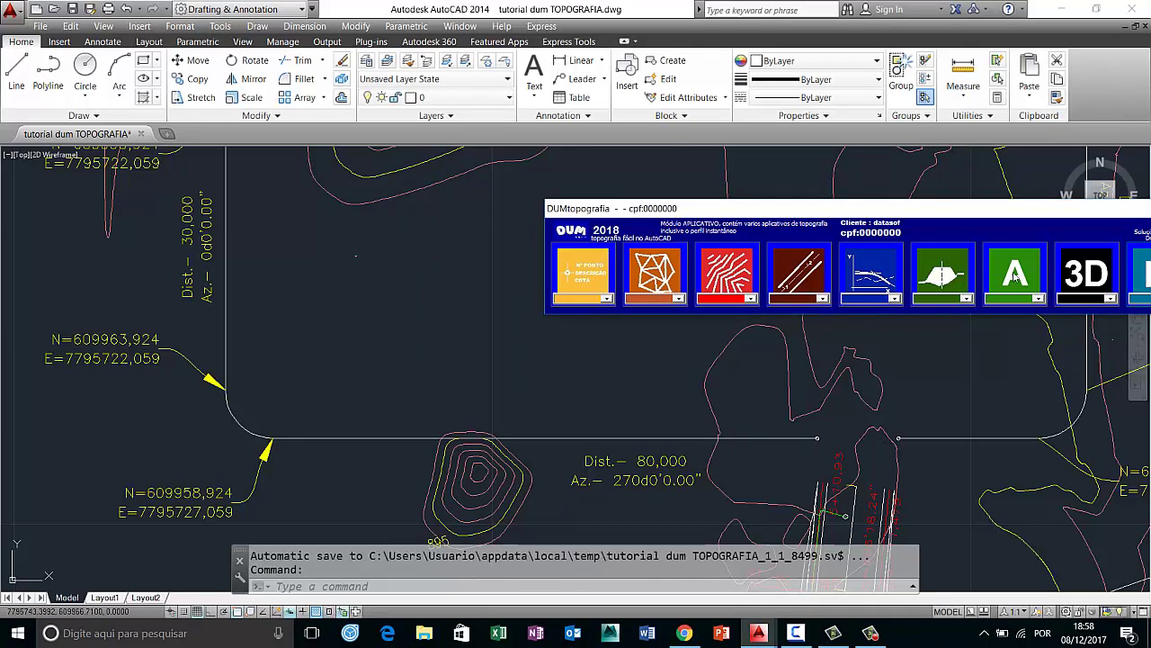
{"action": "left_click", "coordinate": [1015, 276]}
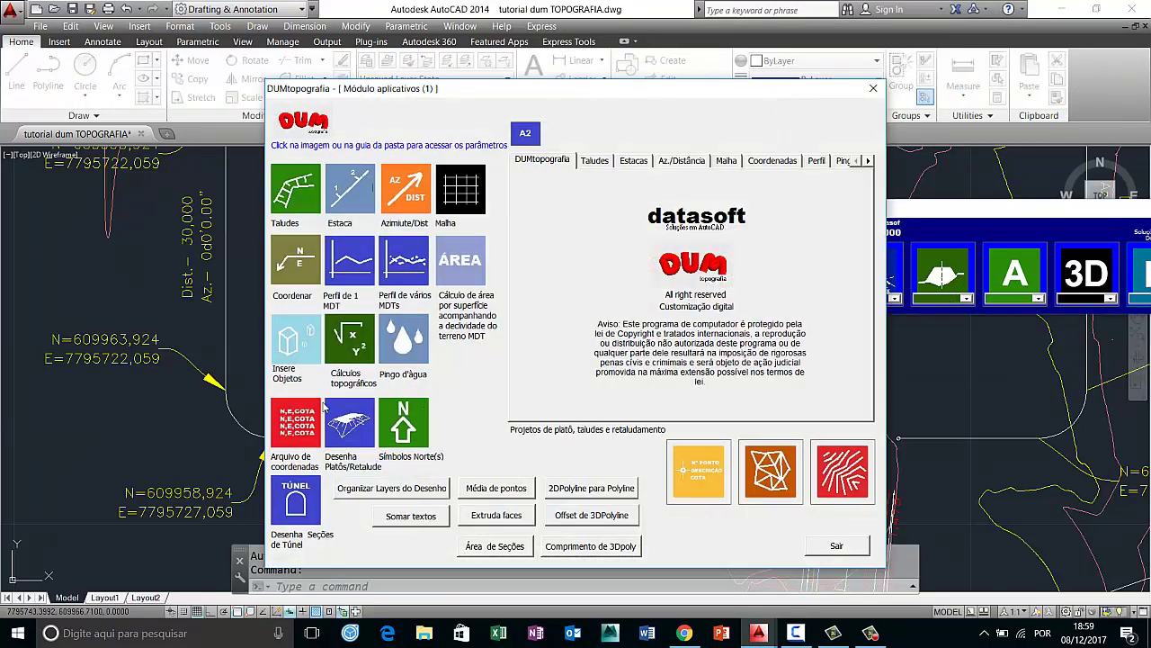